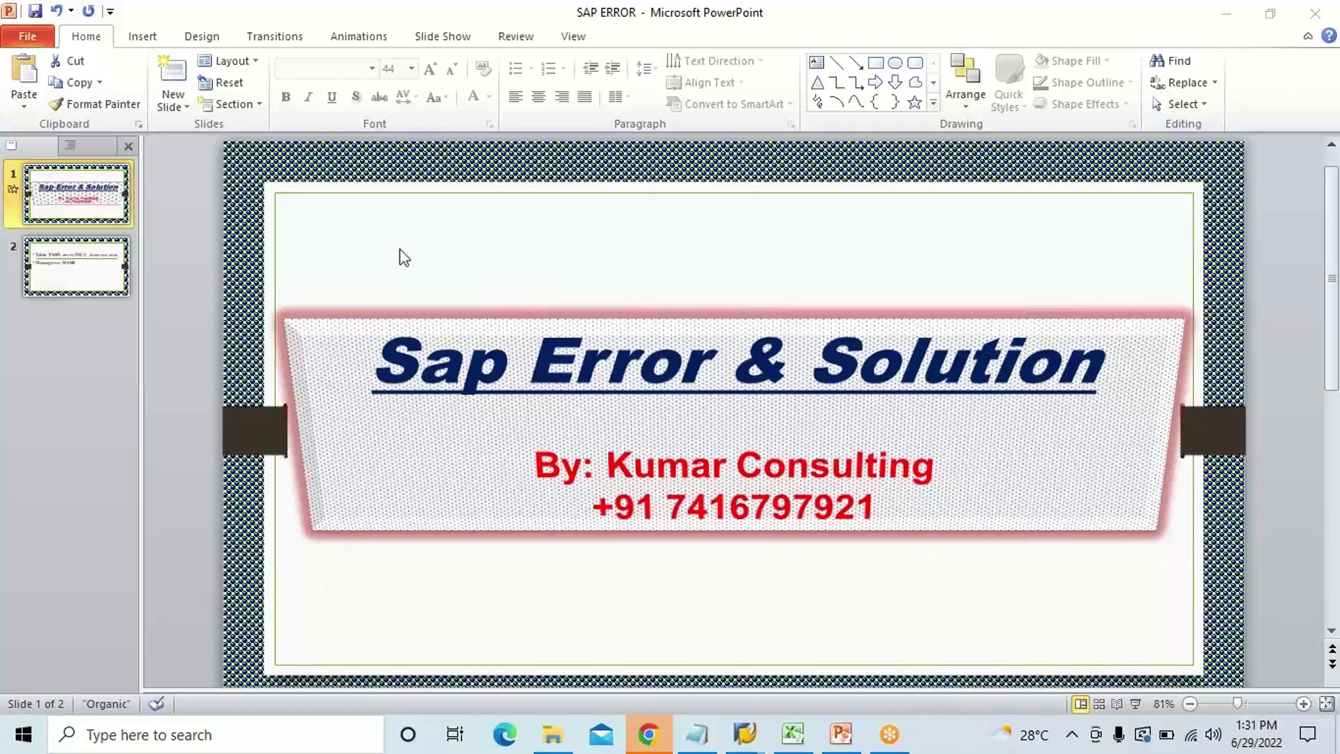
Display slide 2, which shows the T169P error for entry TM11 with message no. M8100.
left_click(71, 272)
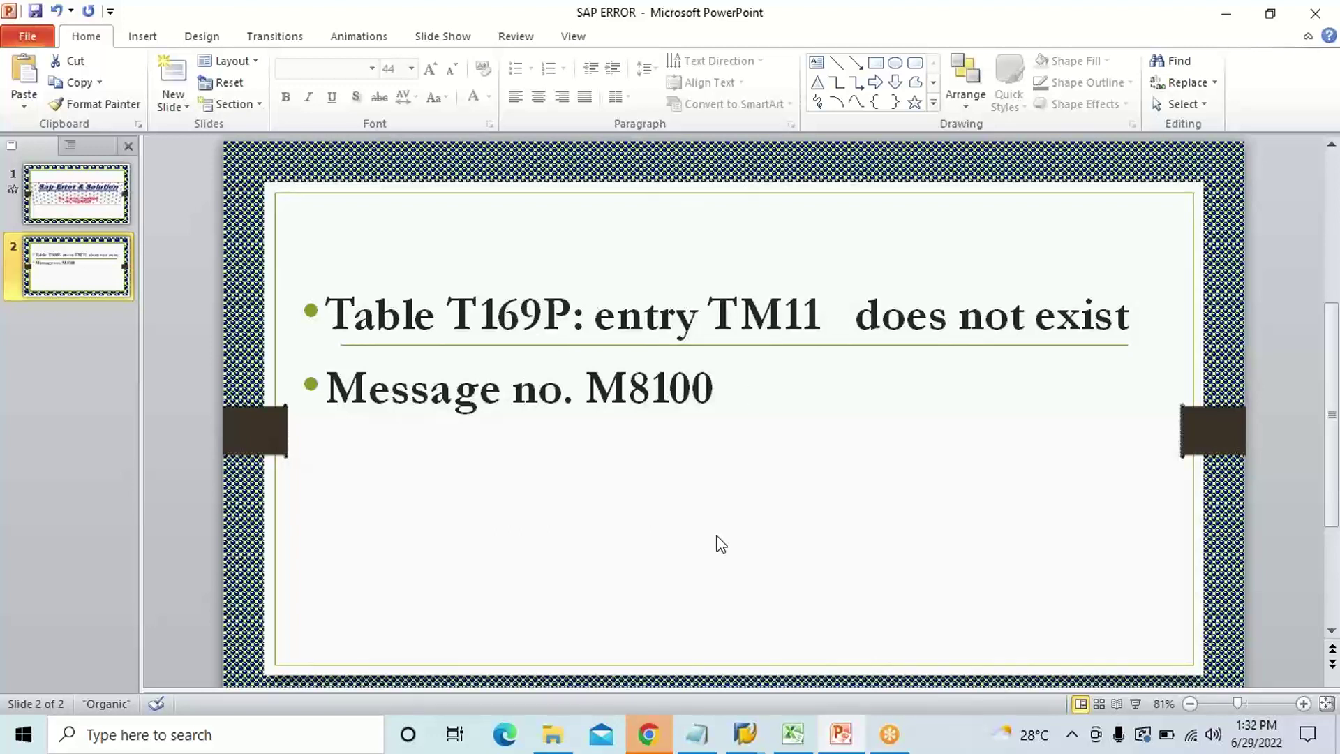
mouse_move(764, 731)
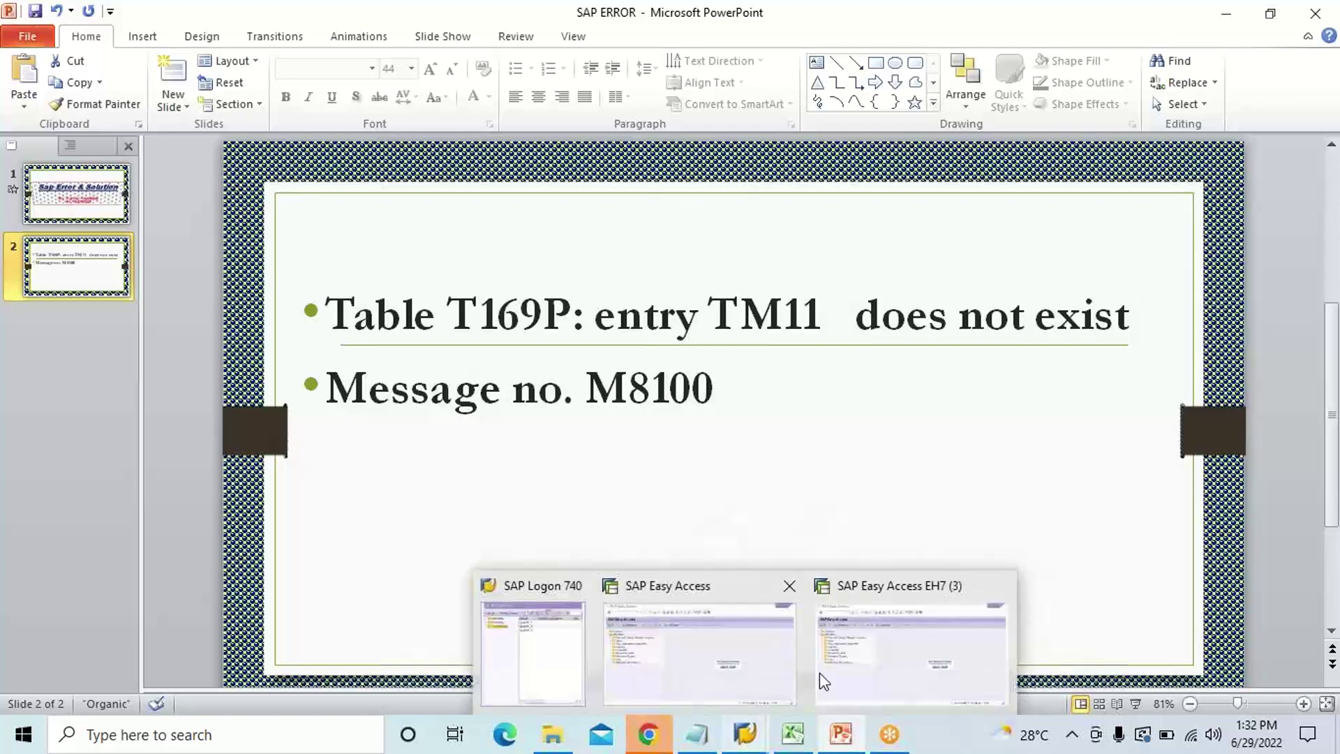
left_click(719, 681)
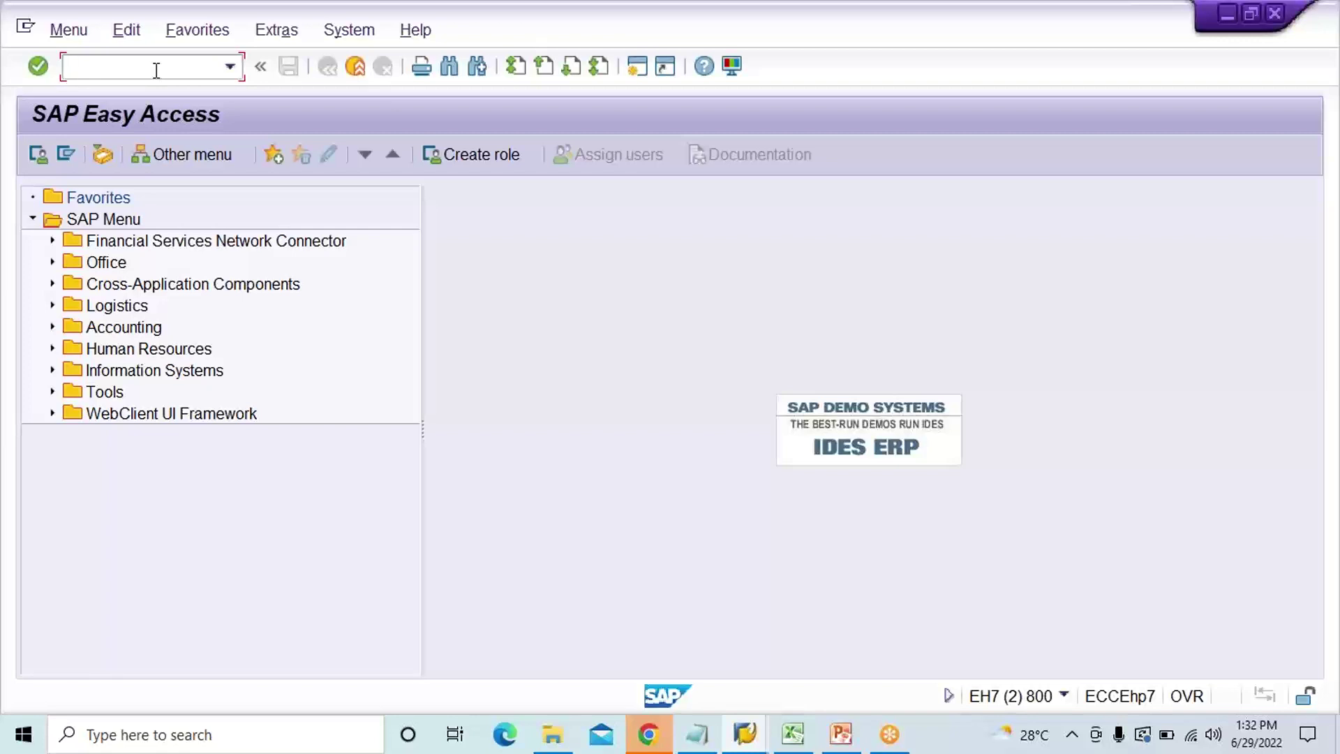
type("MIGO")
key("Return")
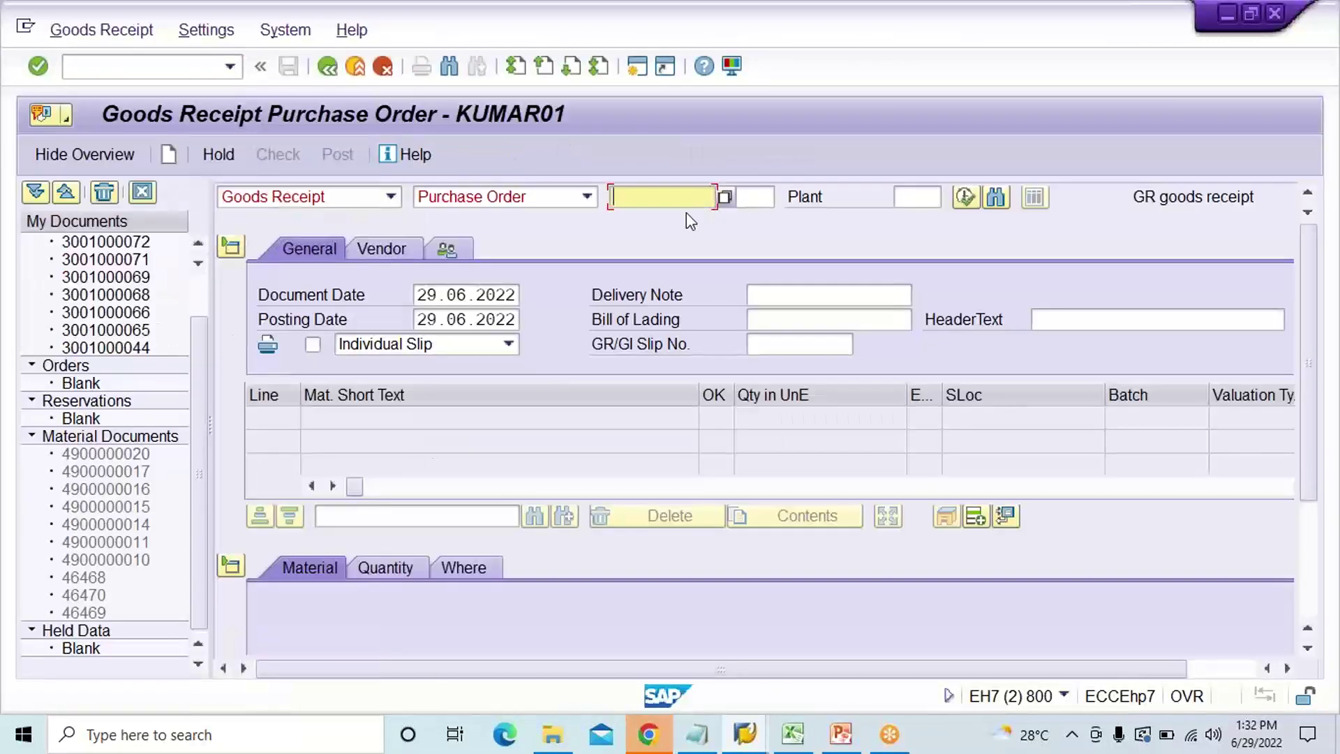
left_click(667, 198)
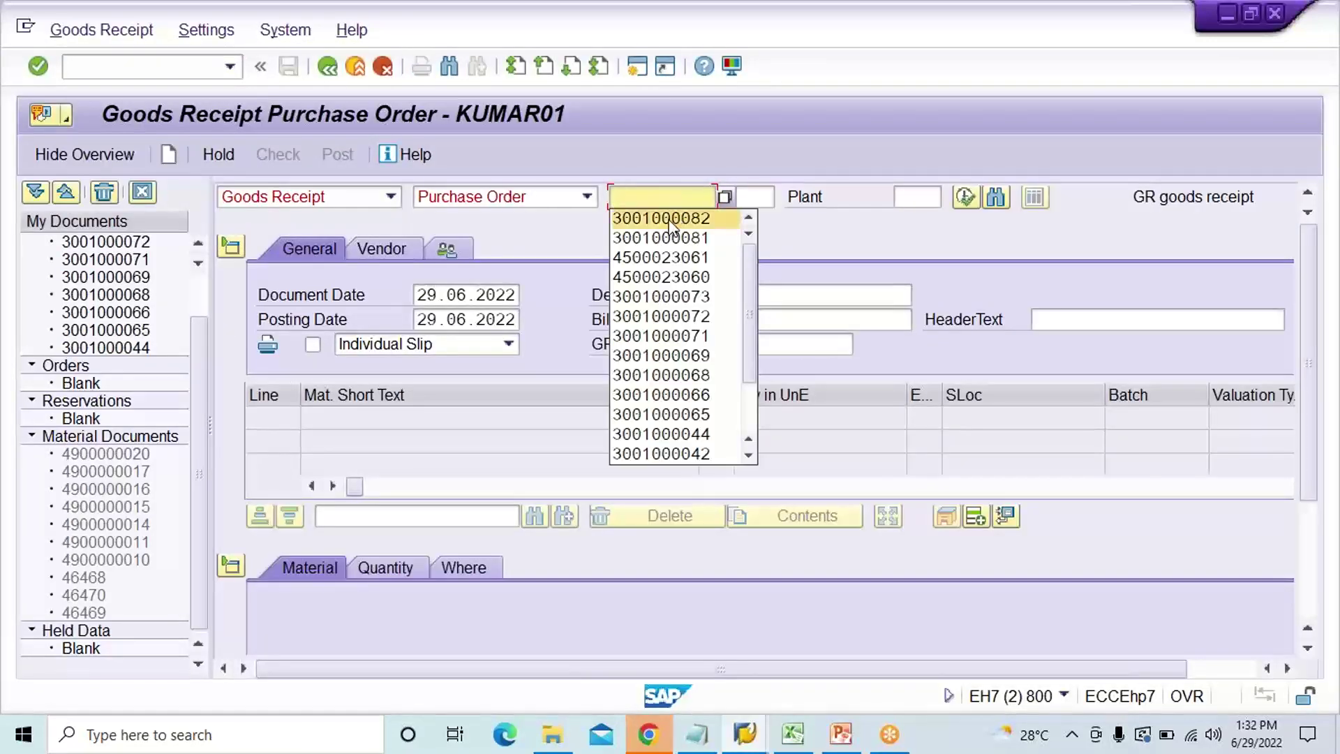
left_click(670, 216)
key("Return")
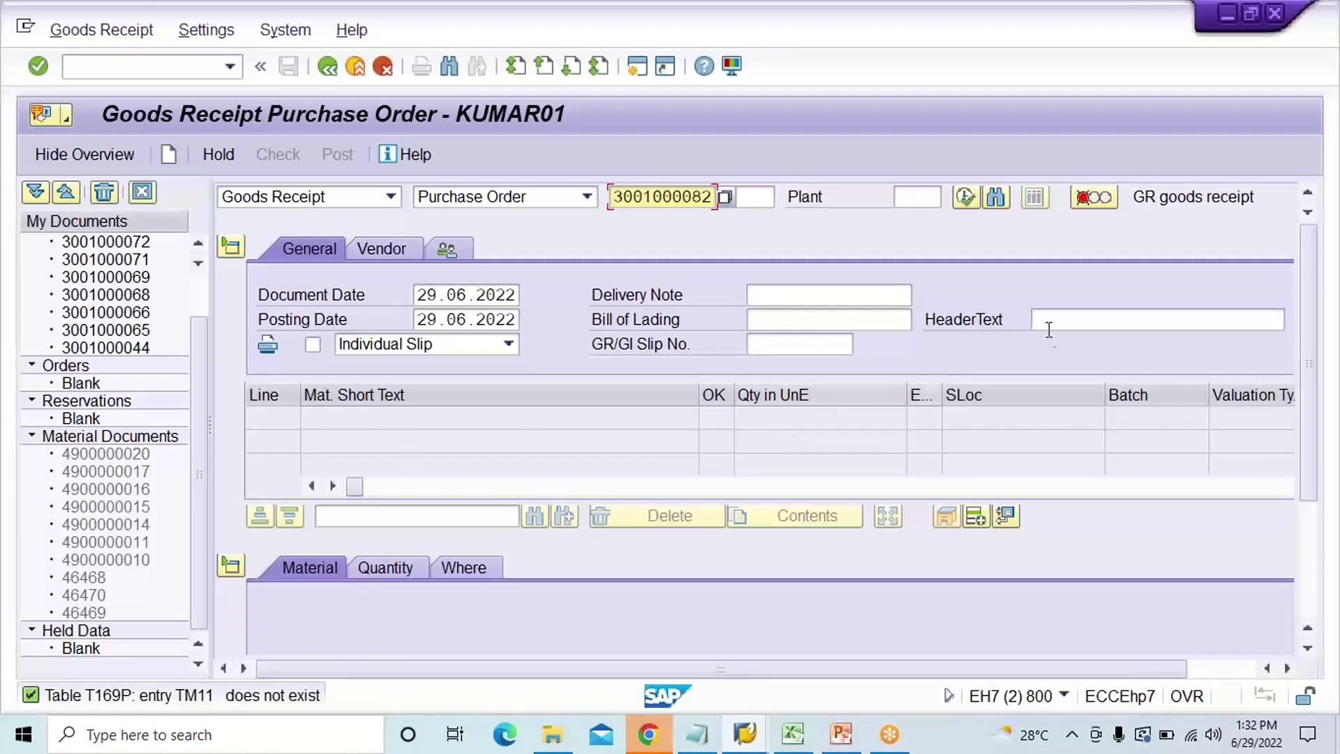
Switch to the other SAP Easy Access session.
mouse_move(1087, 201)
mouse_move(758, 744)
left_click(911, 641)
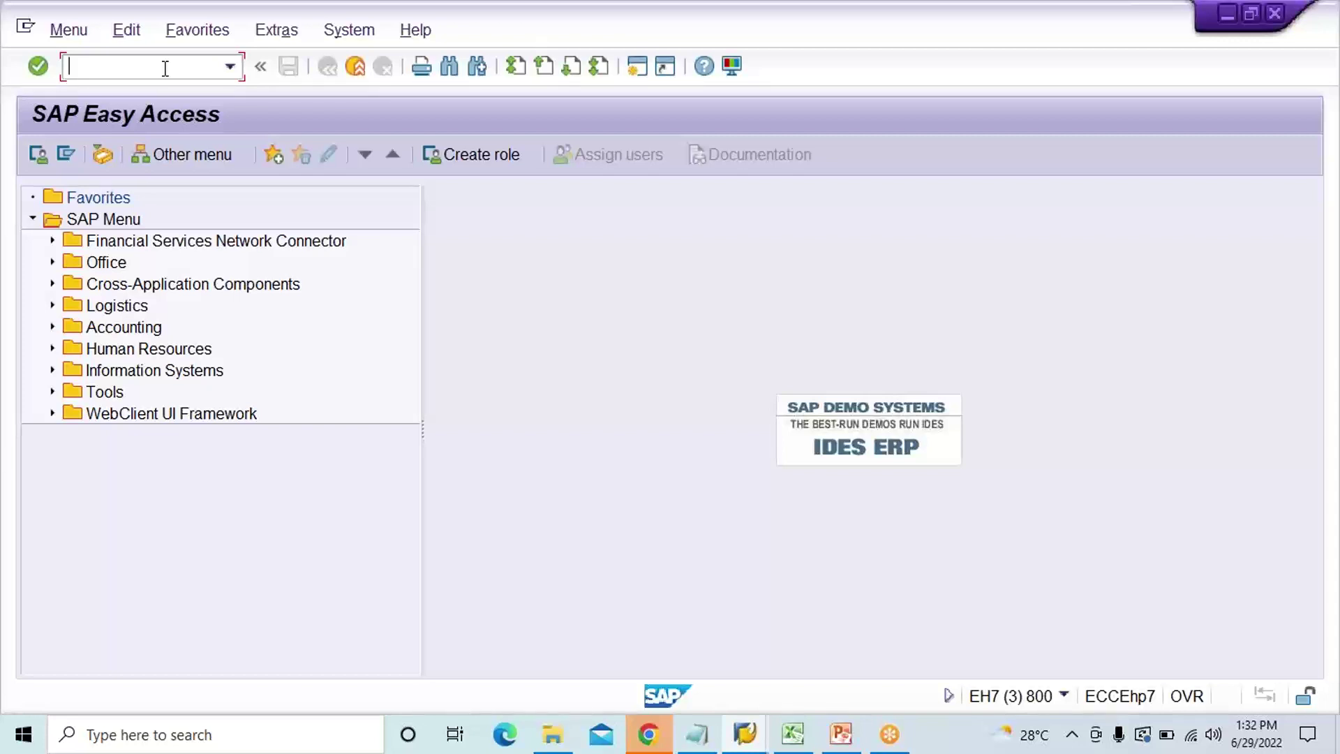
Open the OMRDC Duplicate Invoice Check table in change mode.
type("OMR")
left_click(226, 67)
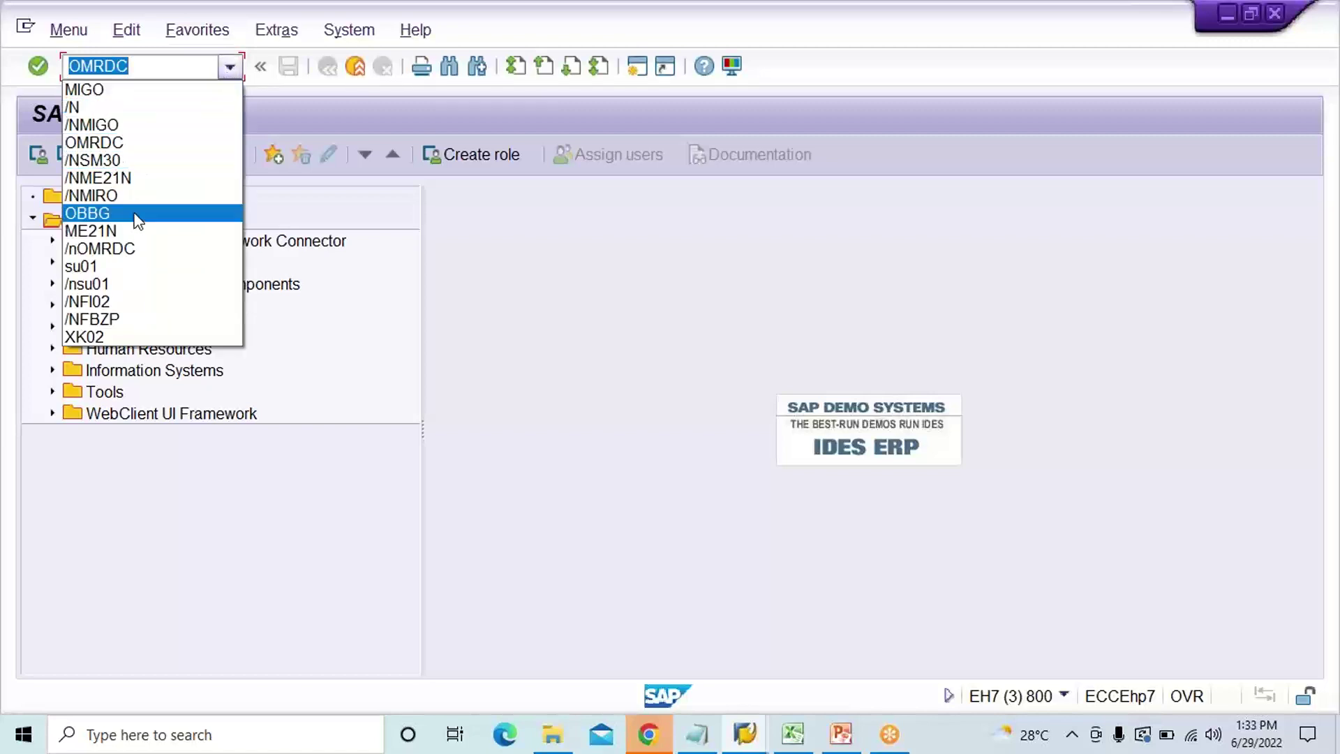
left_click(144, 141)
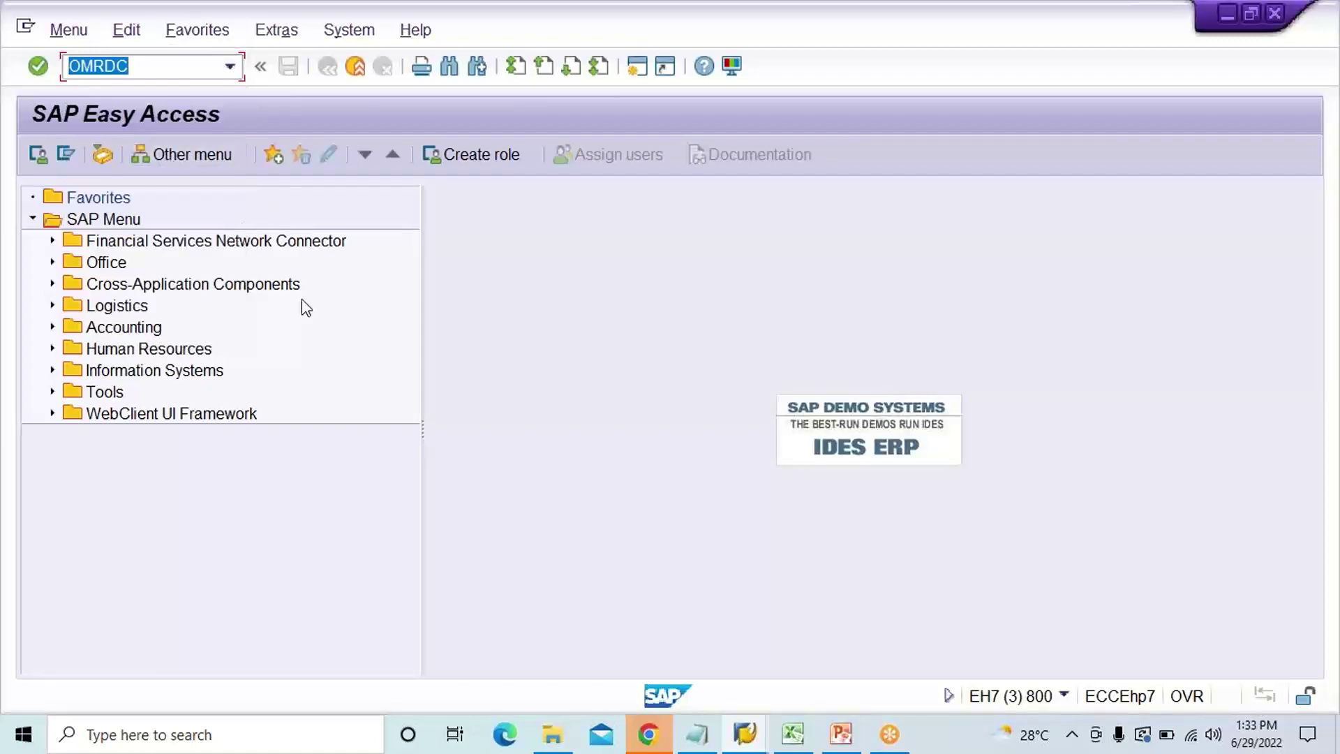
key("Return")
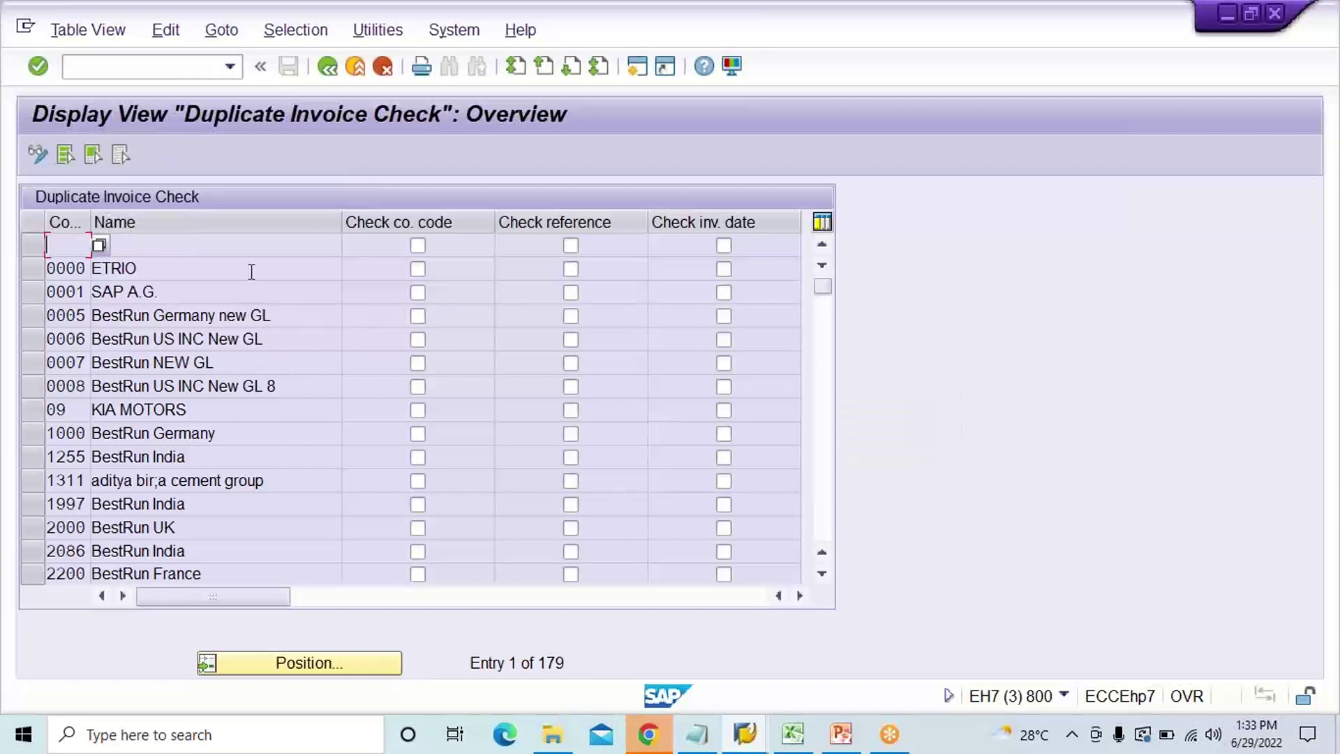
left_click(39, 156)
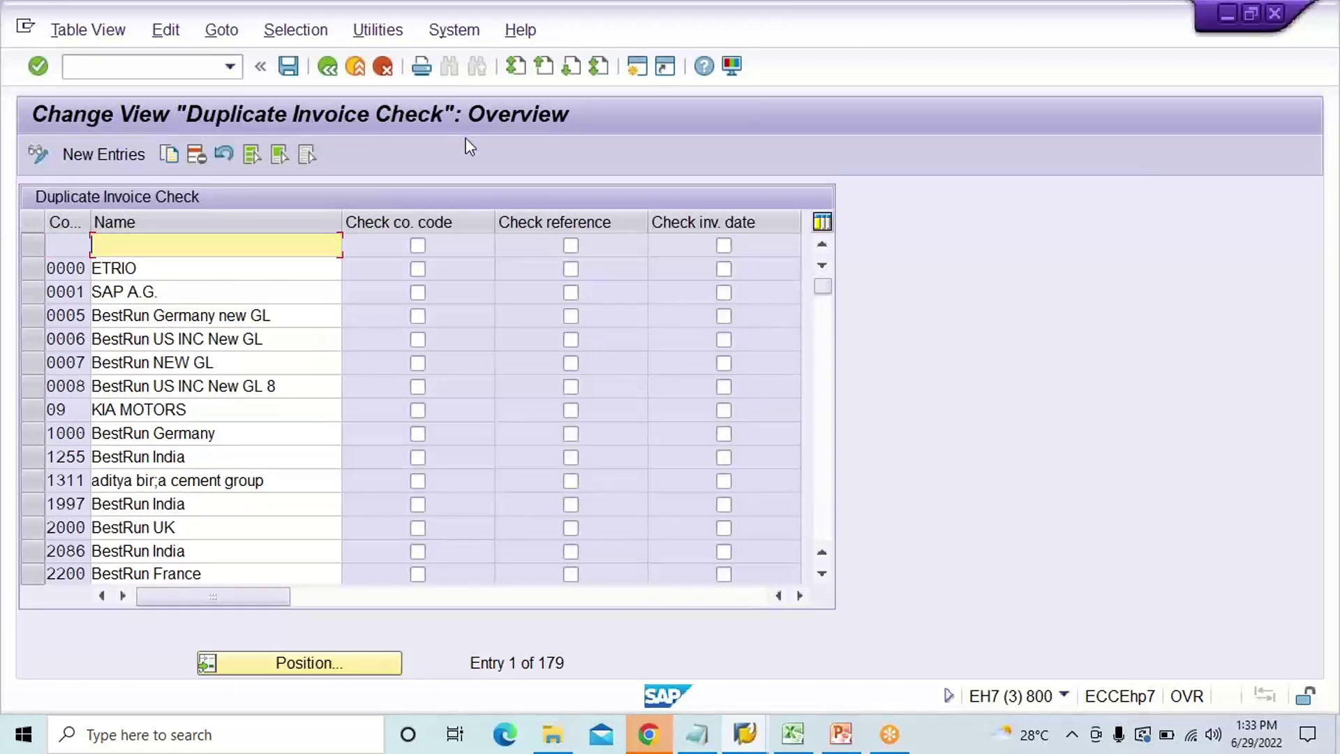
Position the table on company code TM11, confirming no TM11 entry exists.
left_click(311, 672)
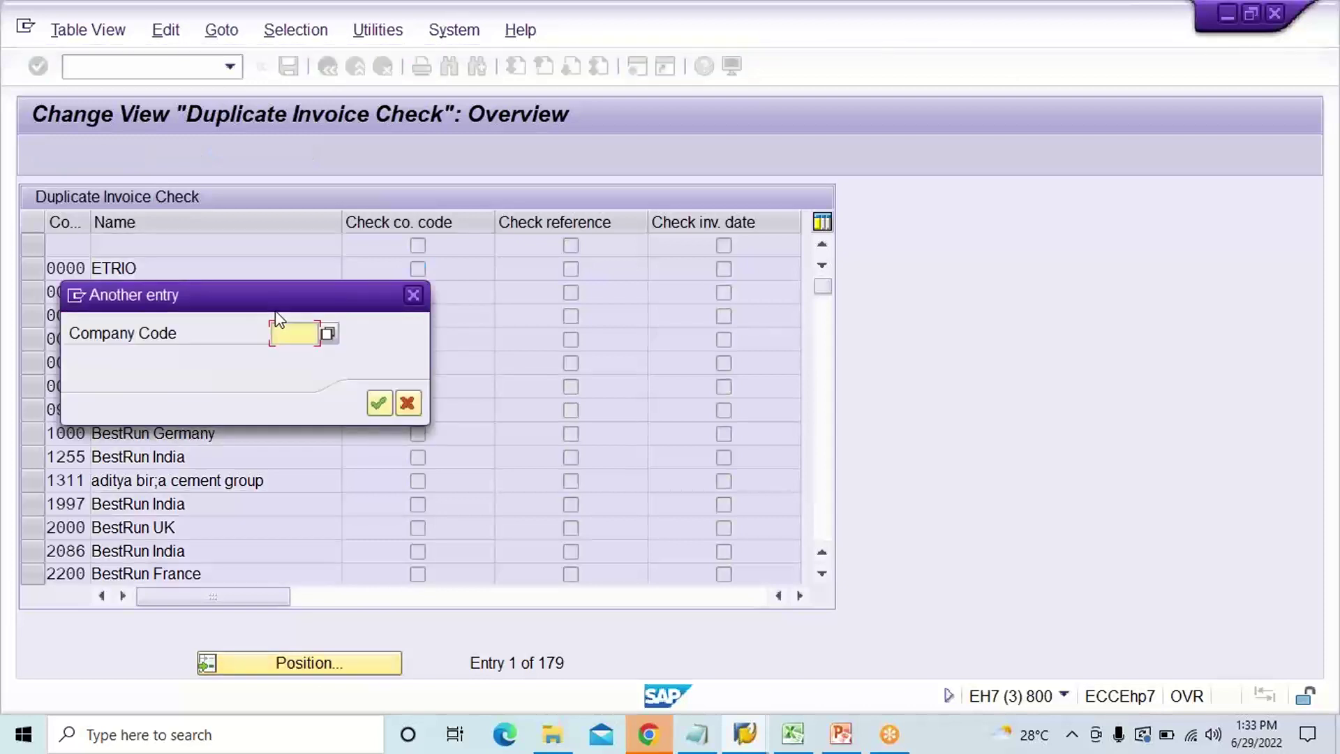
type("TM11")
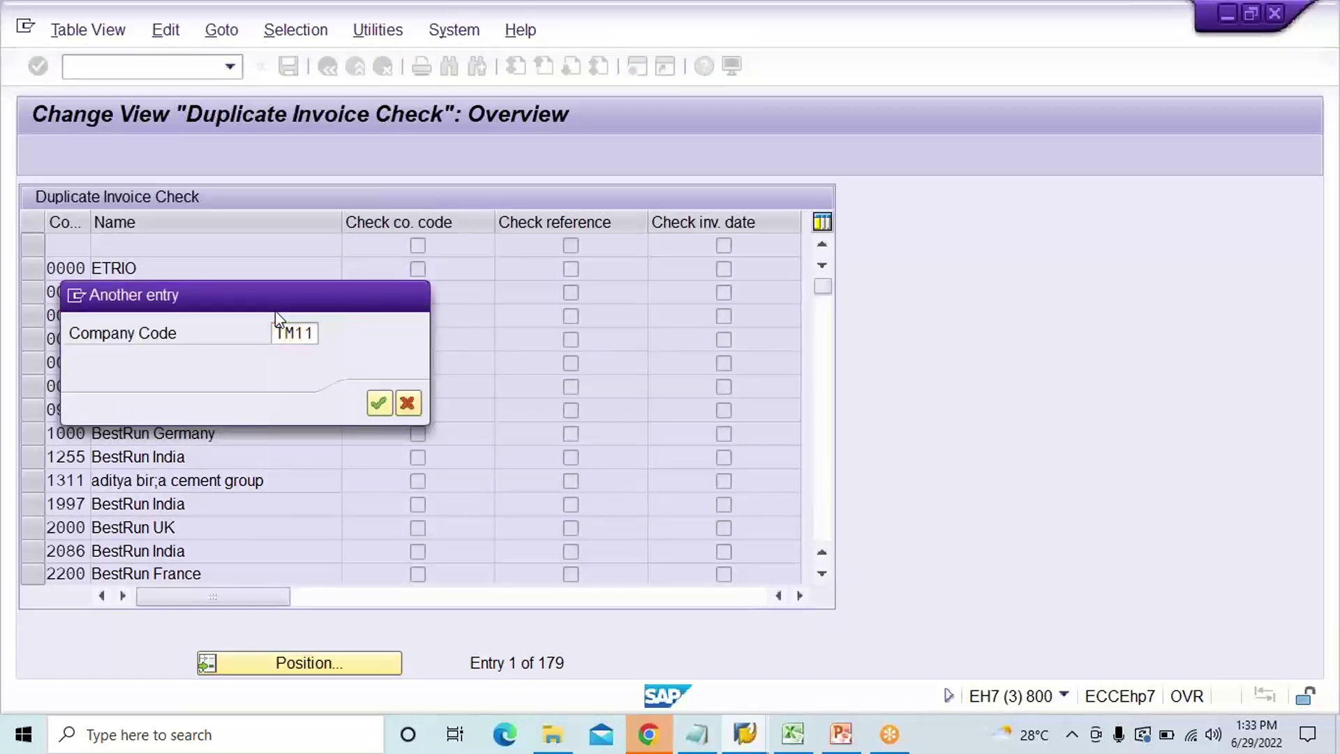
key("Return")
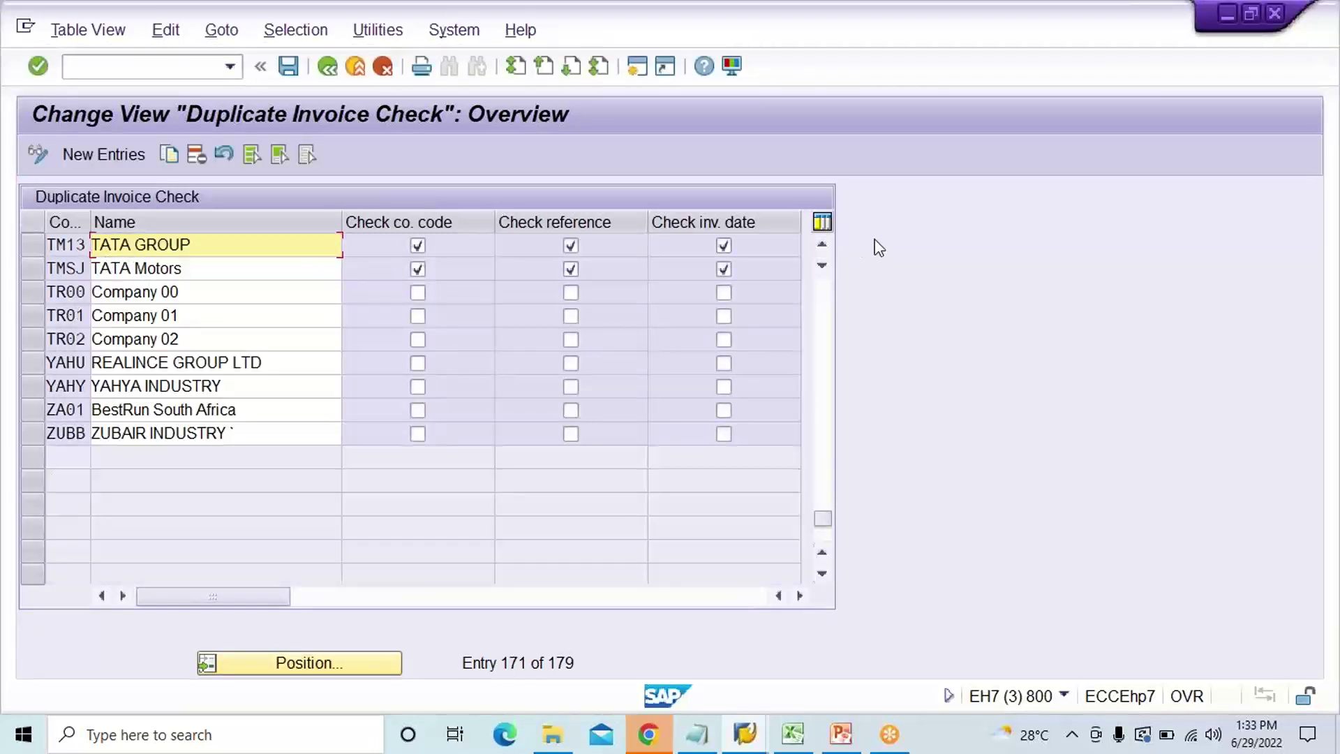
Add a new entry TM11 named TATA MOTOR with Check co. code, Check reference and Check inv. date ticked.
left_click(115, 156)
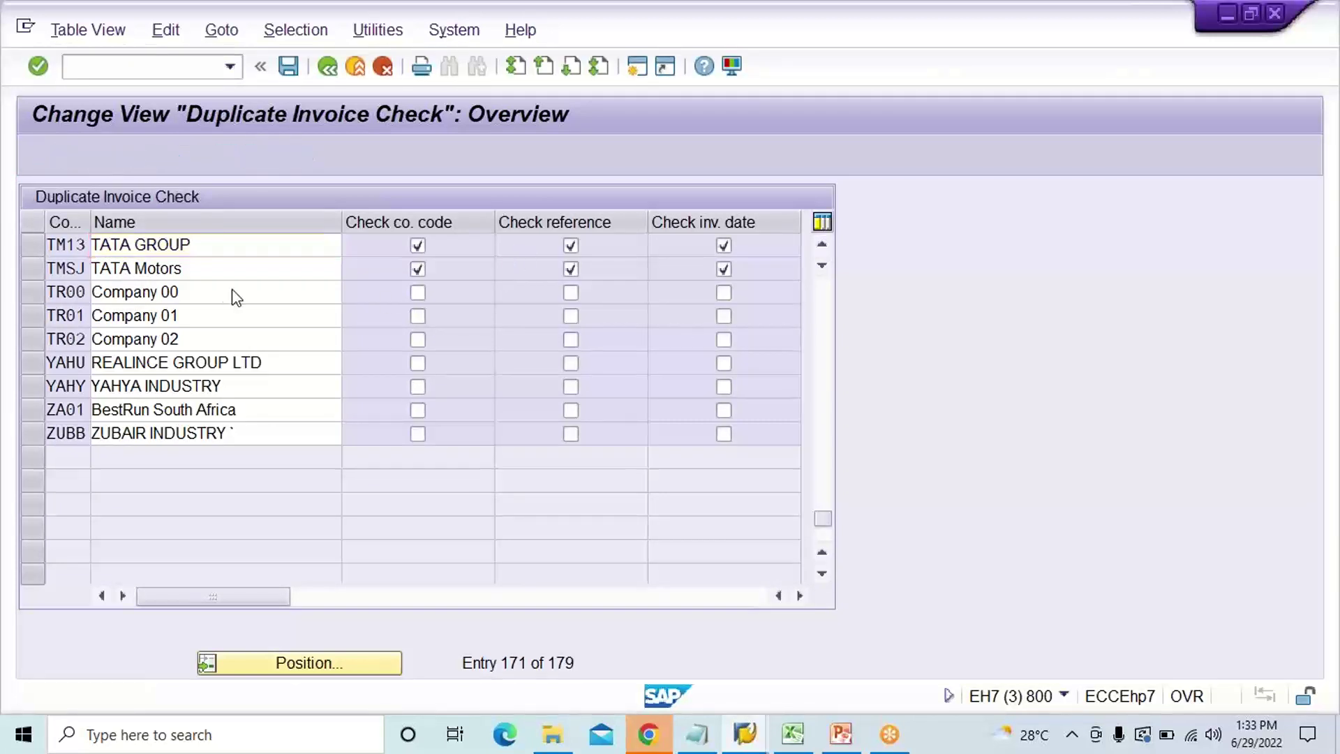
type("TM11")
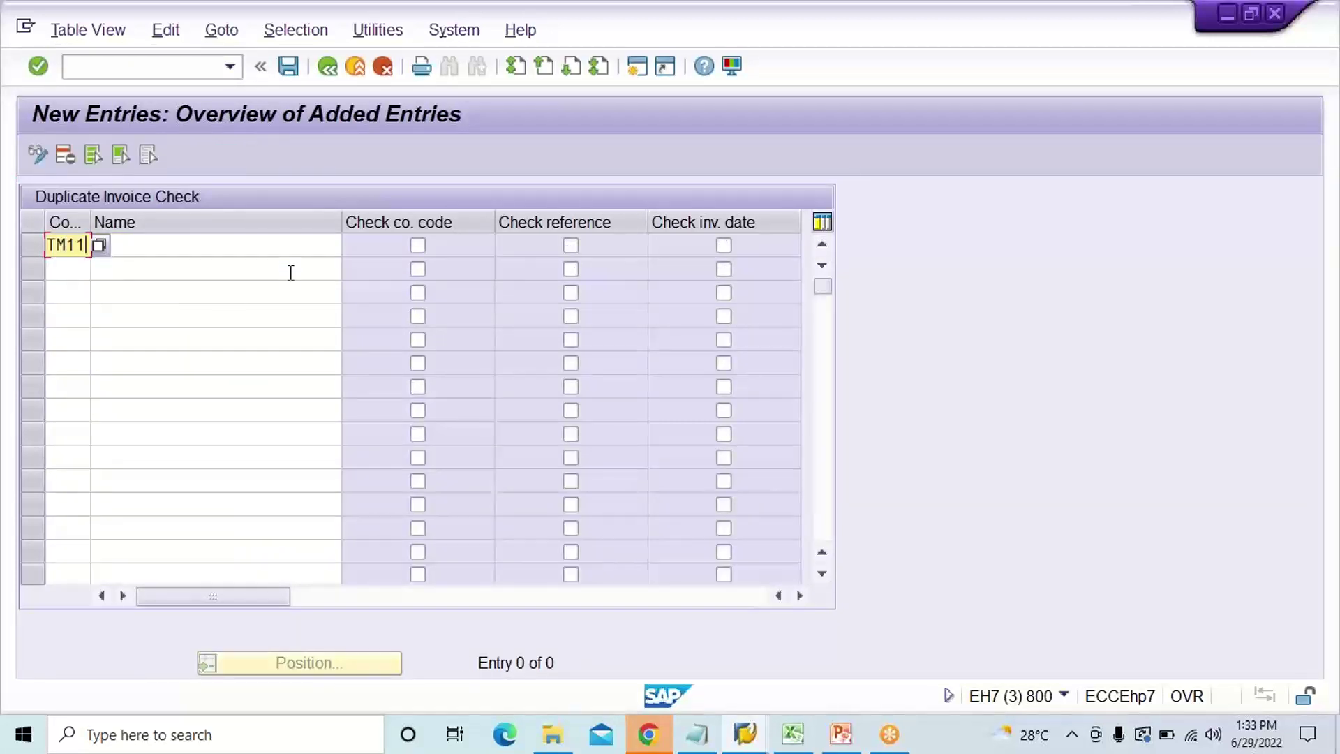
key("Tab")
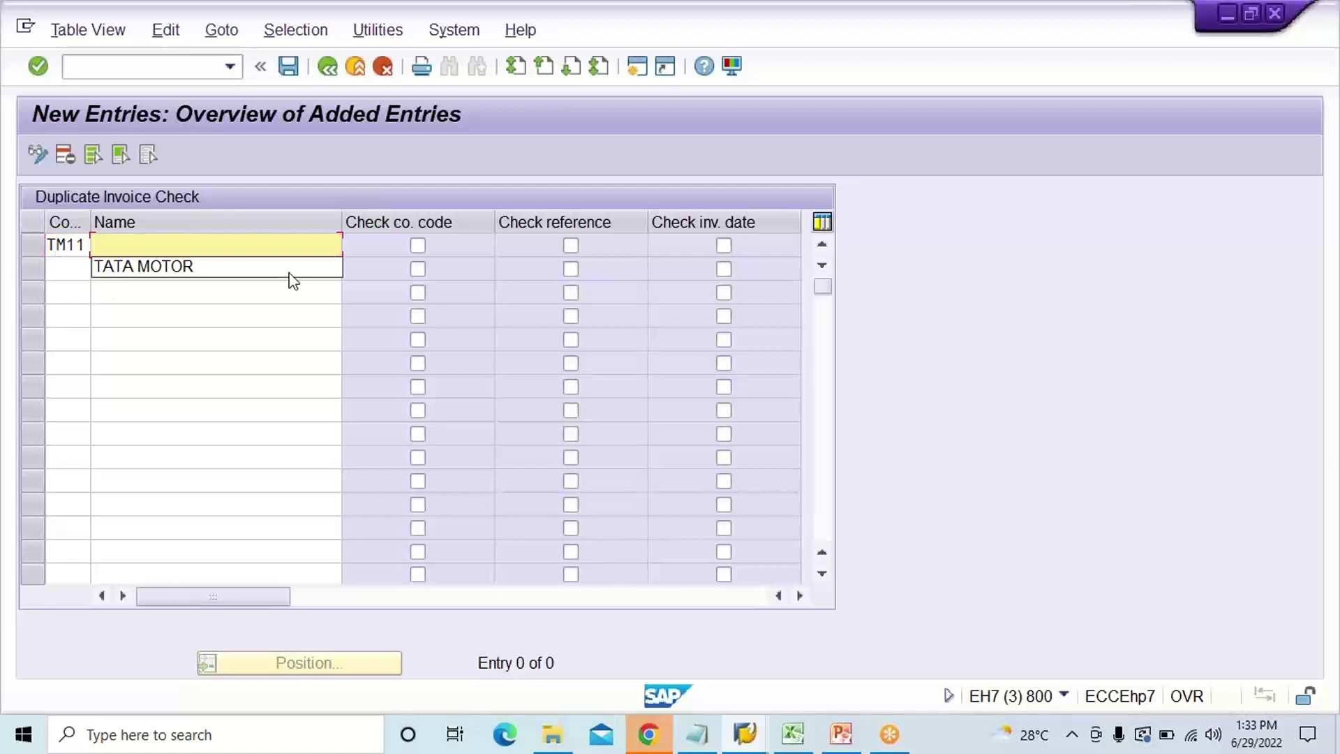
left_click(290, 268)
key("Tab")
key("space")
key("Tab")
key("space")
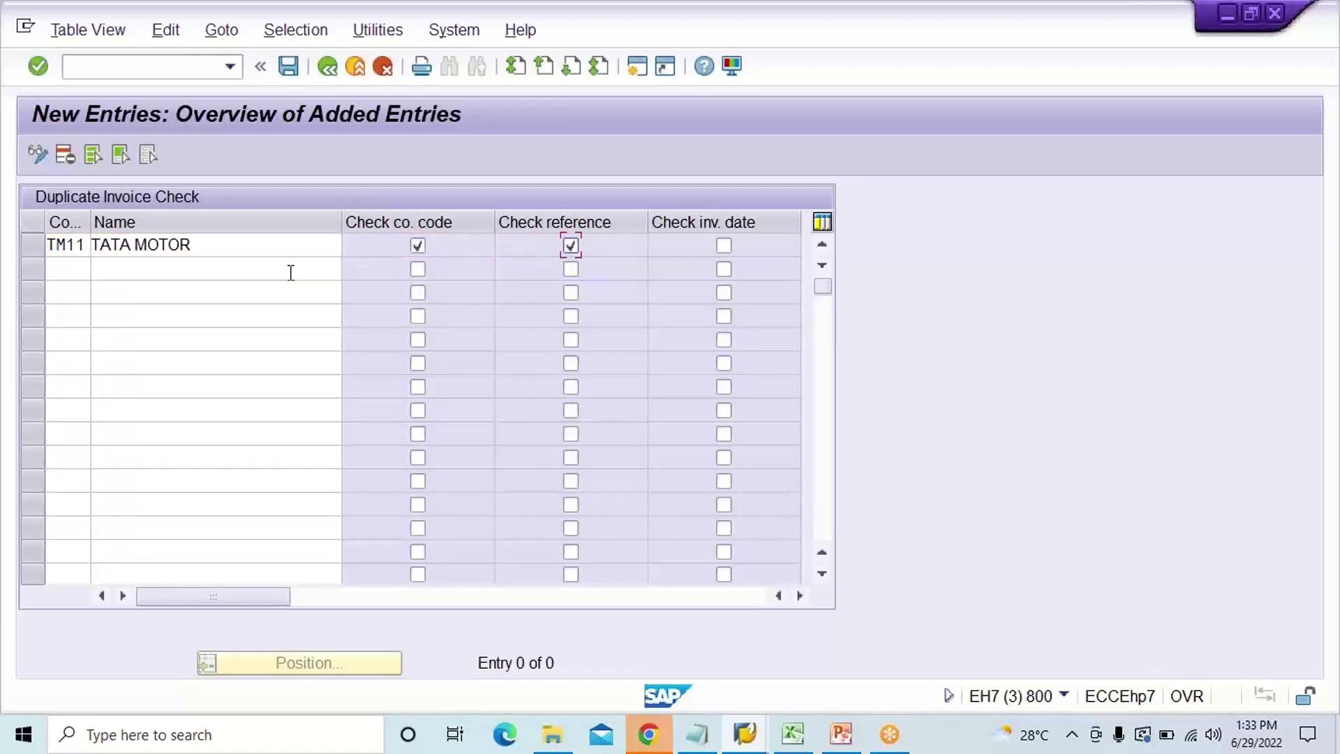
key("Tab")
key("space")
Save the TM11 entry under the customizing request.
key("ctrl+s")
key("Return")
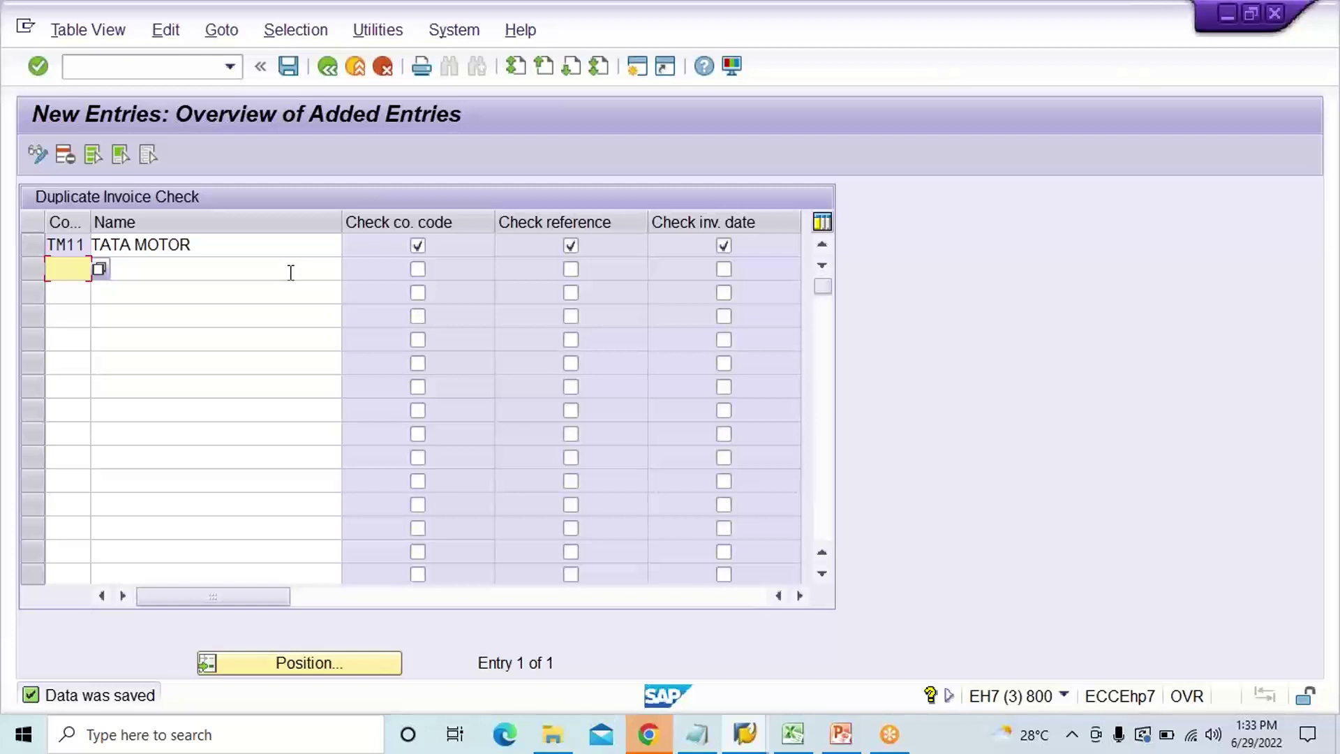
key("ctrl+s")
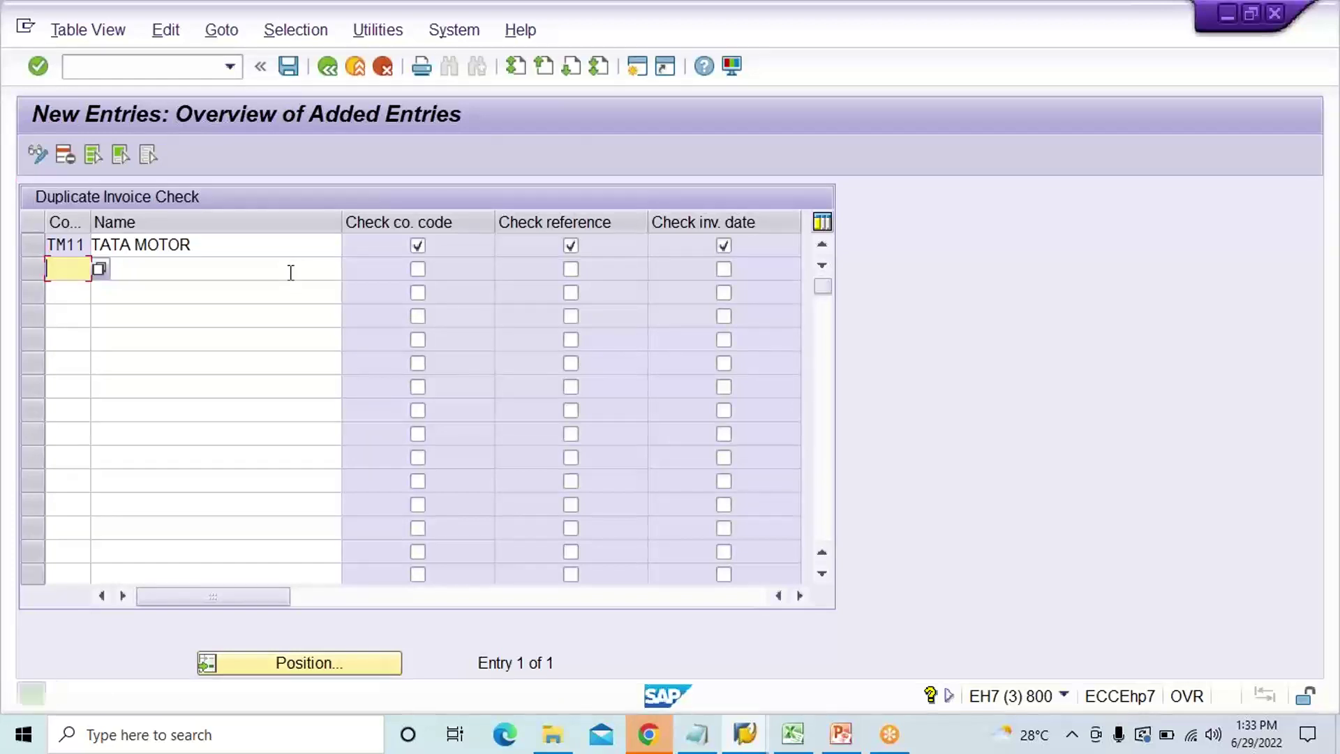
left_click(749, 740)
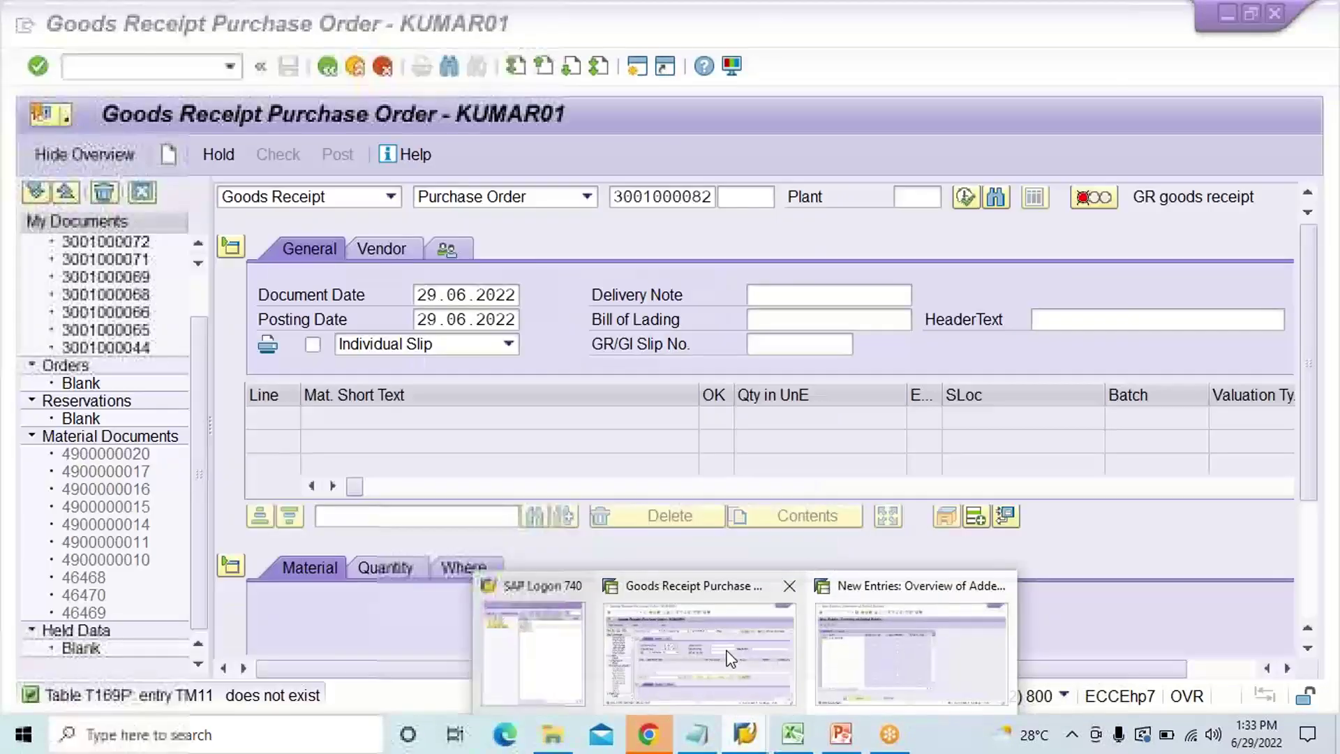
In the goods receipt window, dismiss the TM11 error and restart the transaction with /NMIGO.
left_click(726, 650)
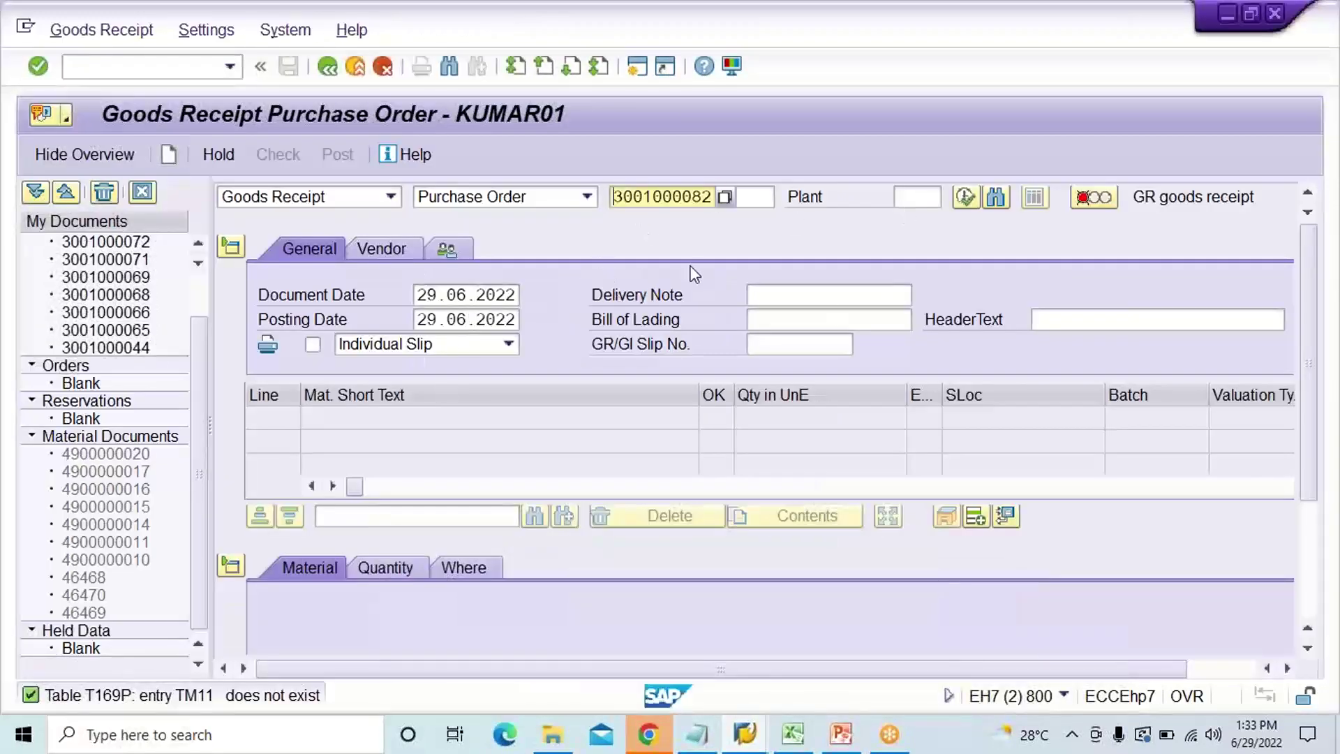
key("Return")
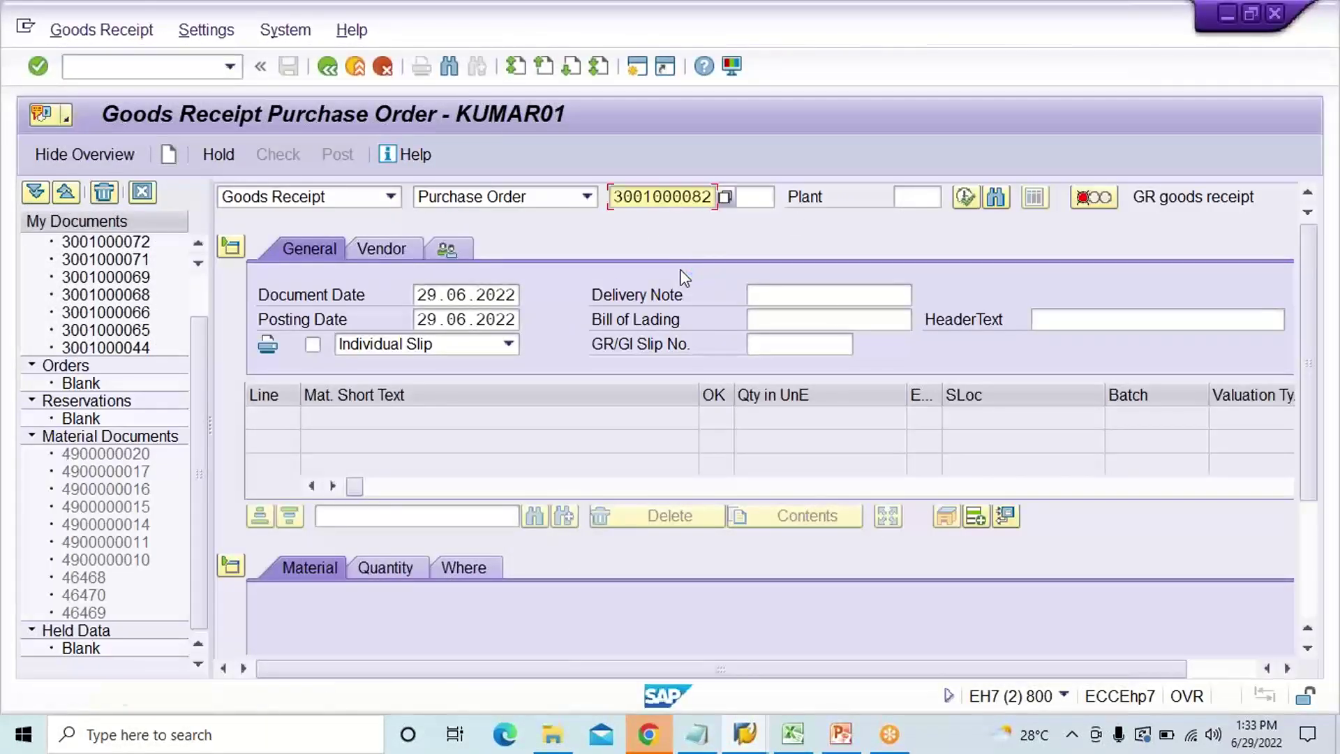
left_click(229, 68)
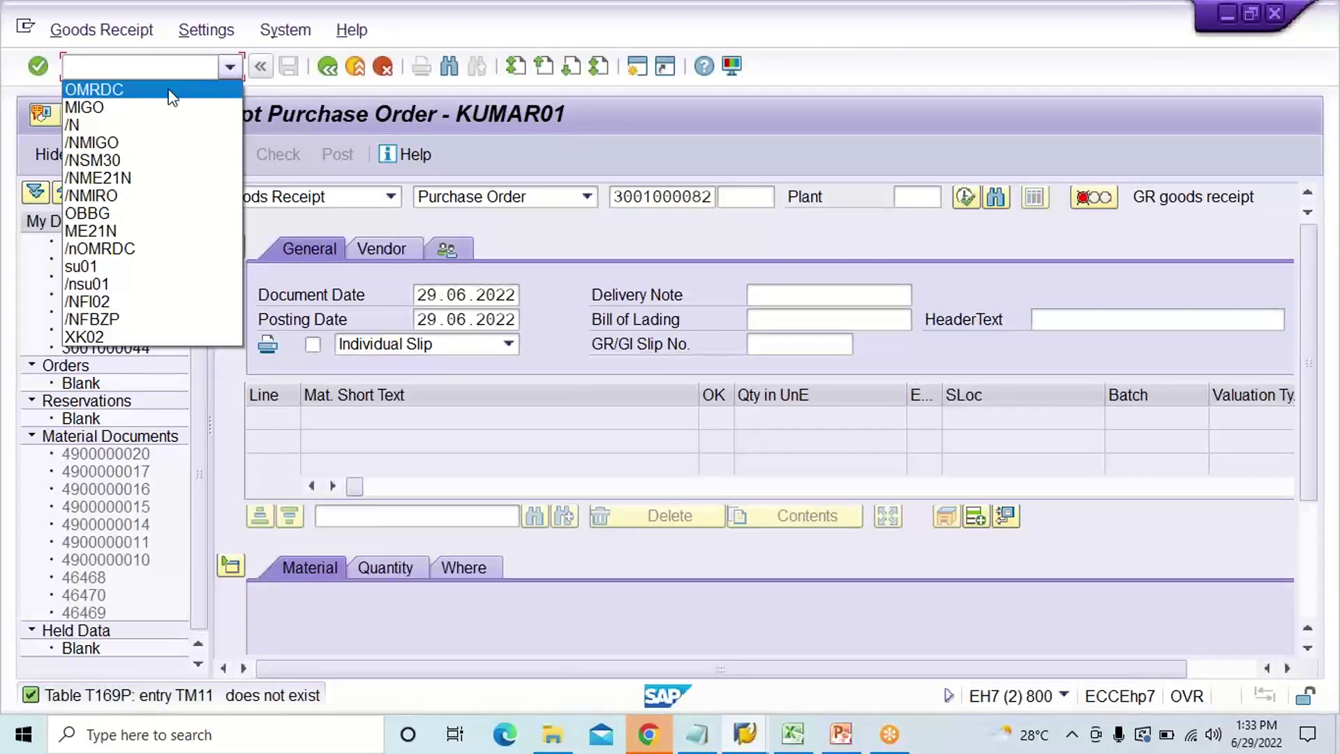
left_click(150, 111)
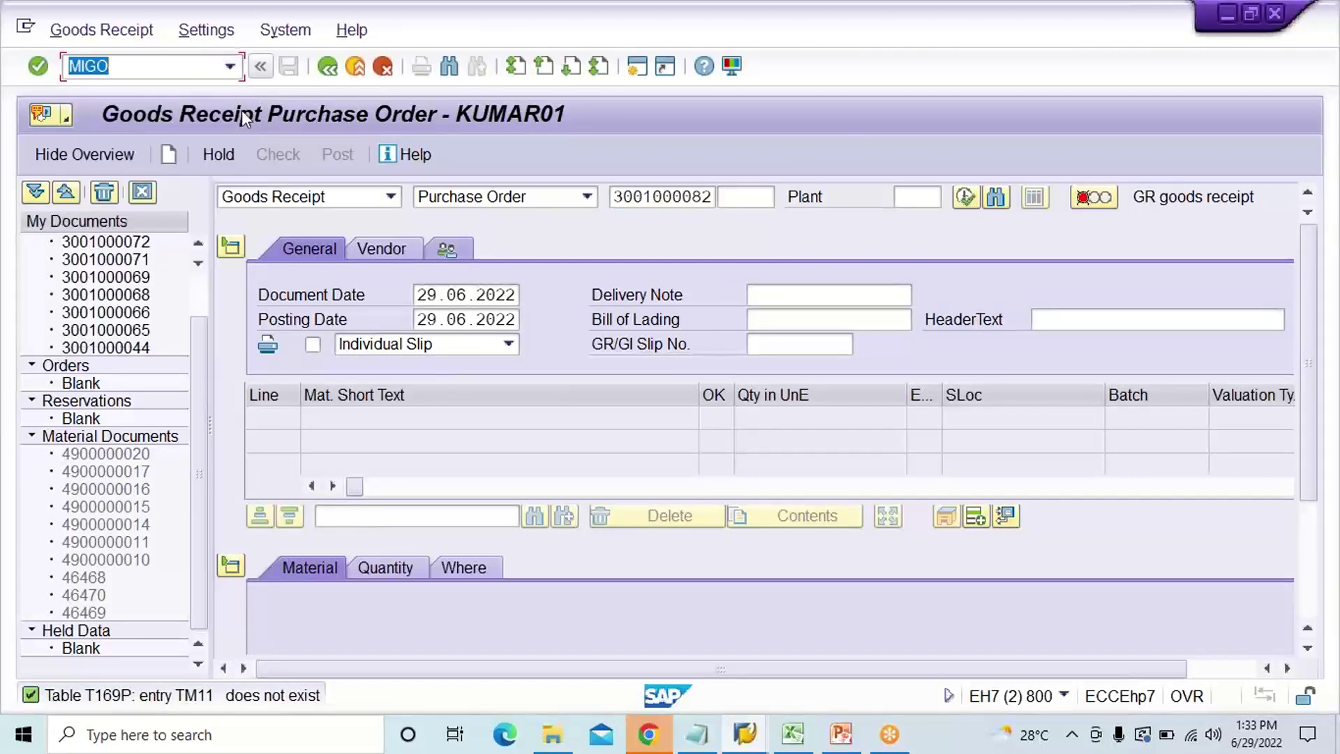
key("Home")
type("/N")
key("Return")
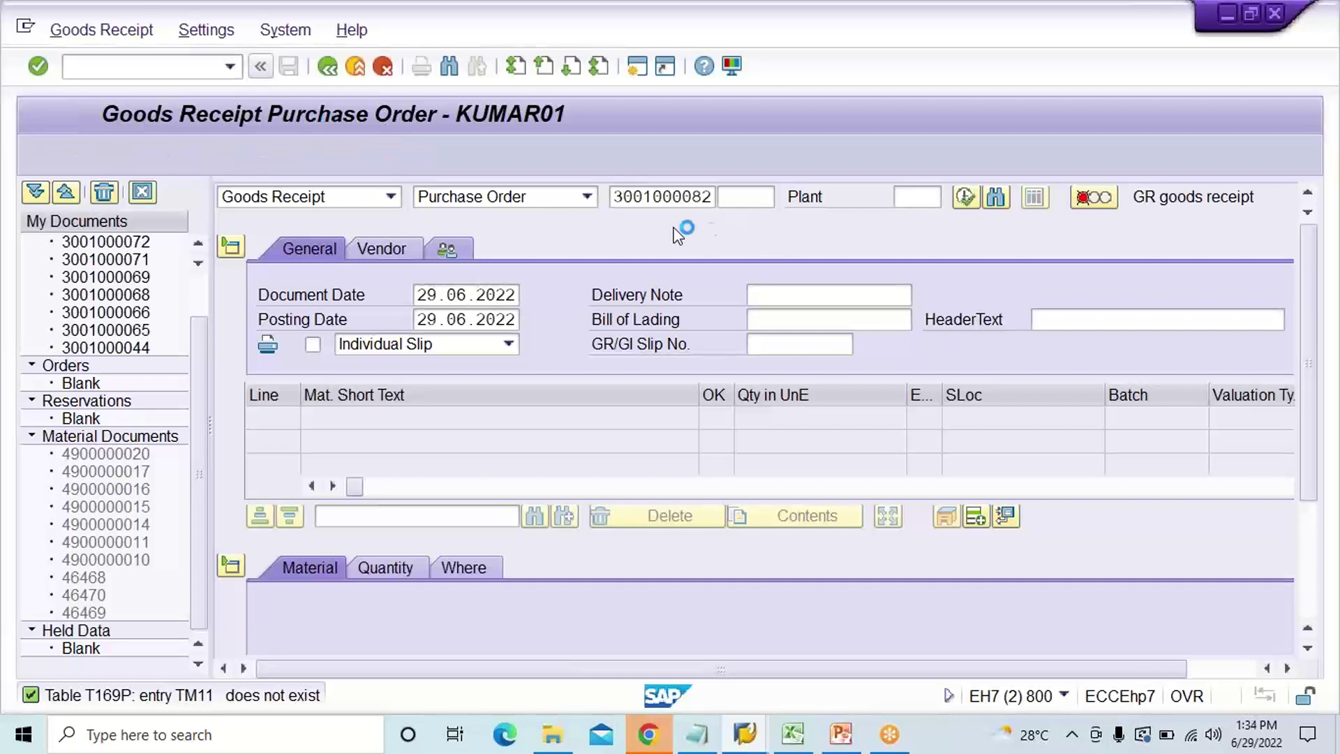
left_click(656, 203)
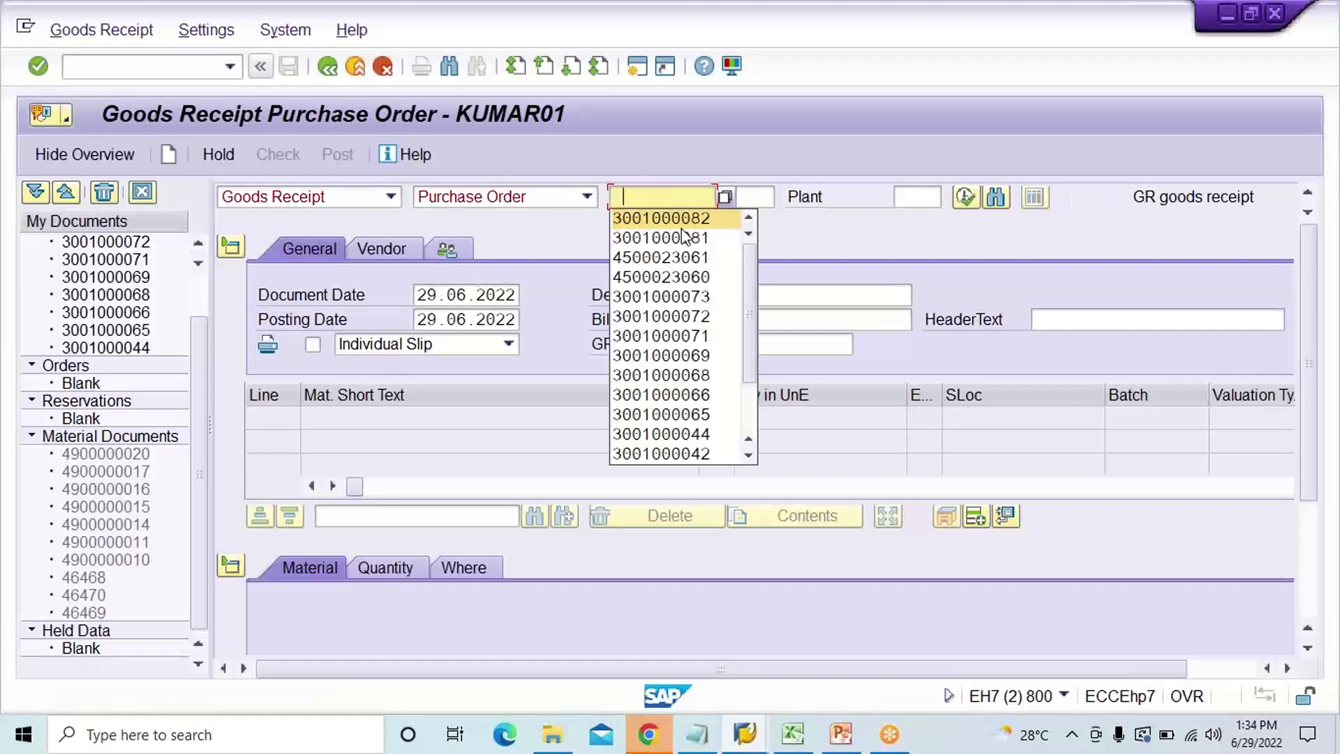
key("Escape")
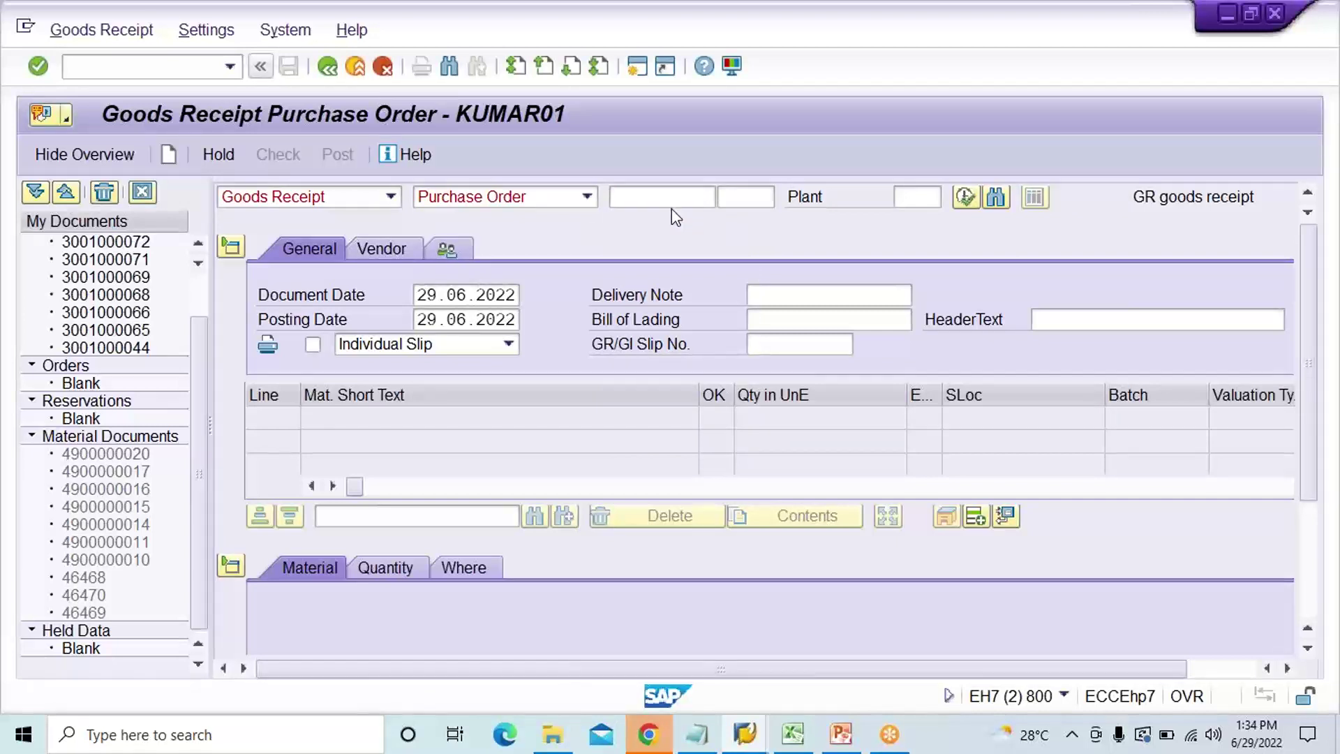
left_click(656, 200)
left_click(668, 222)
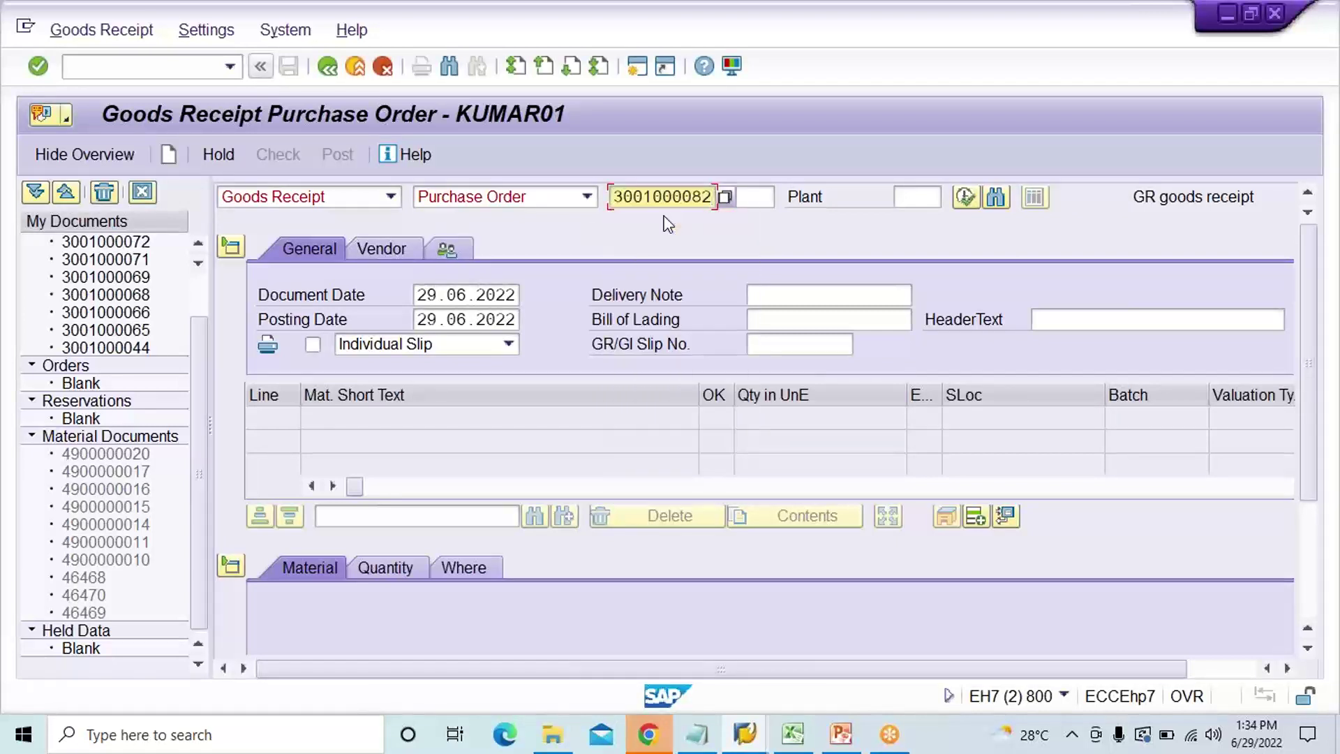
key("Return")
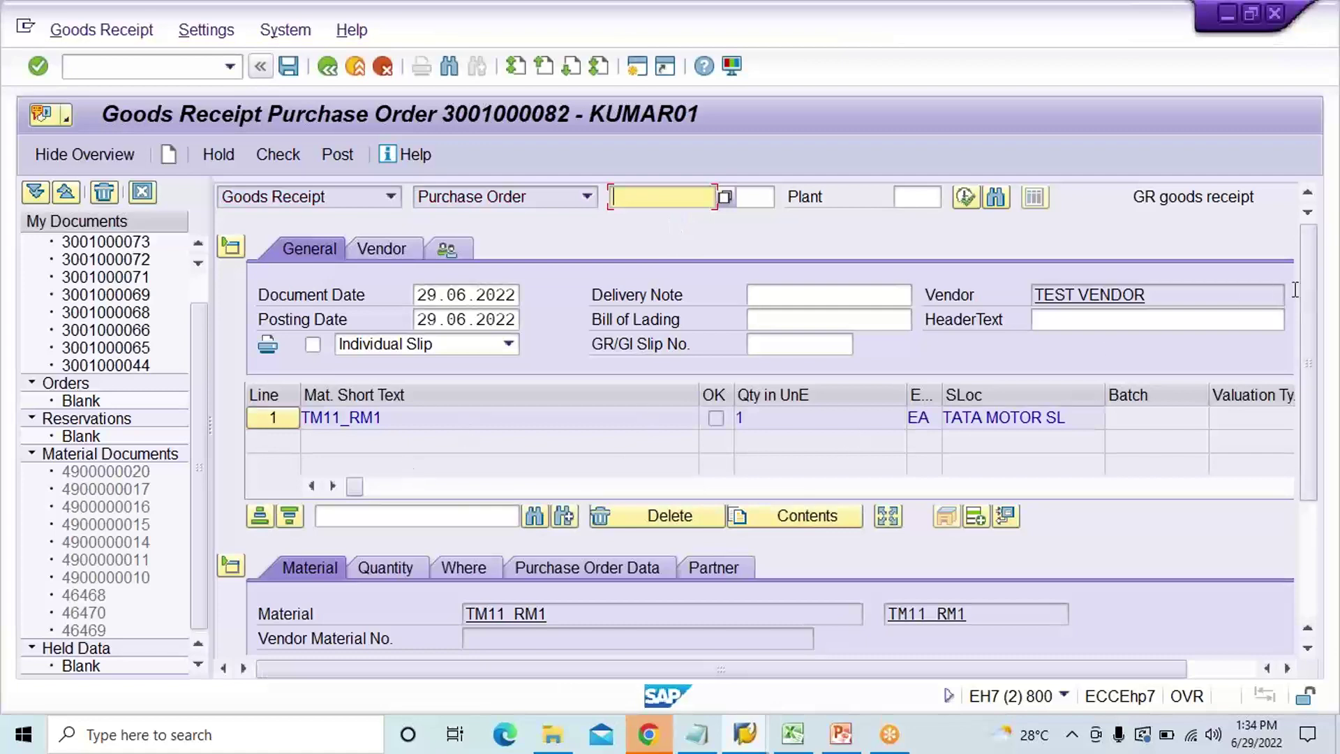
scroll(1307, 290, "down", 3)
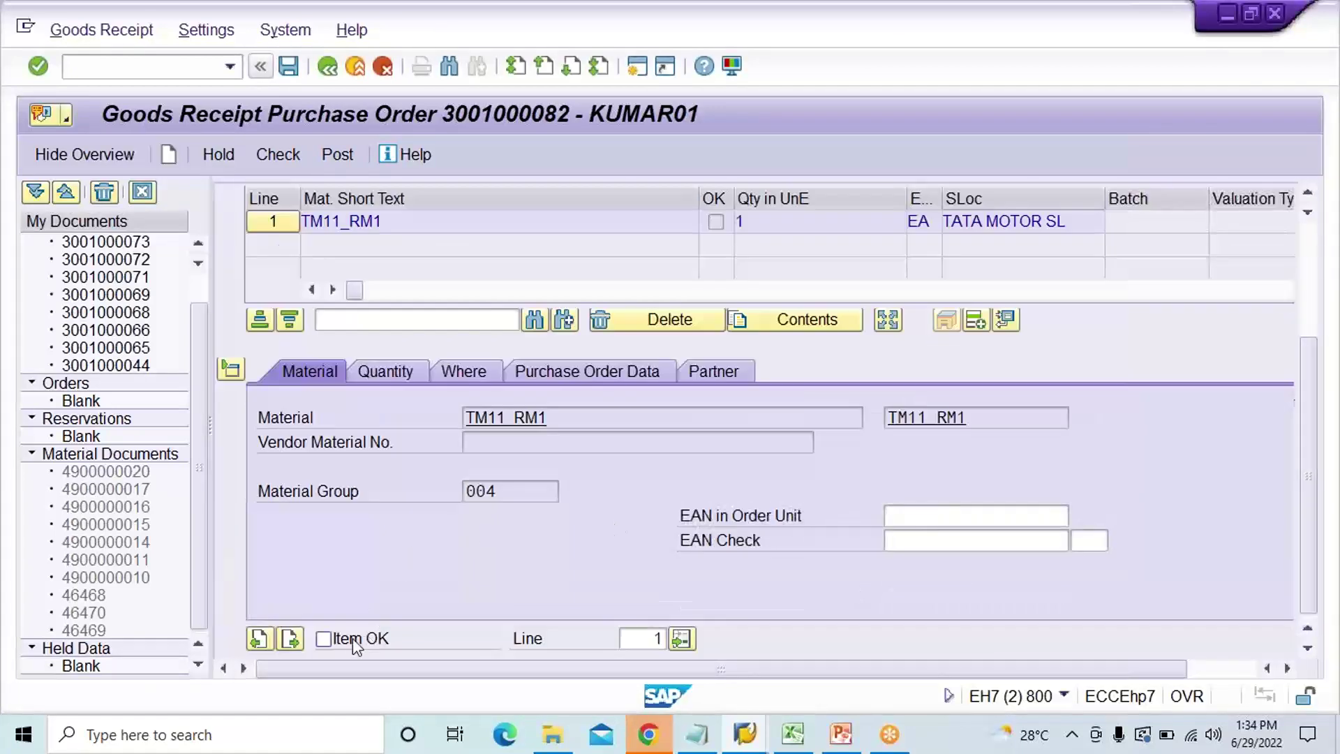
left_click(323, 639)
left_click(279, 153)
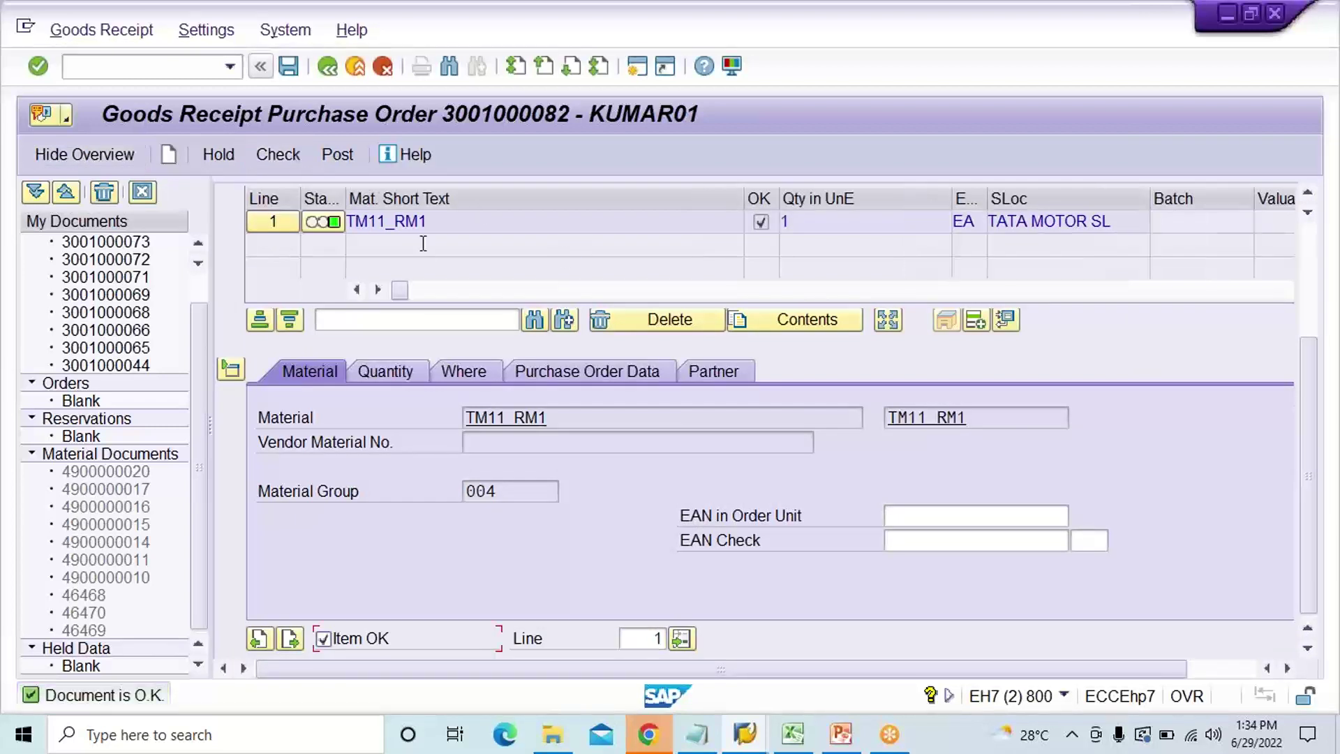
key("ctrl+s")
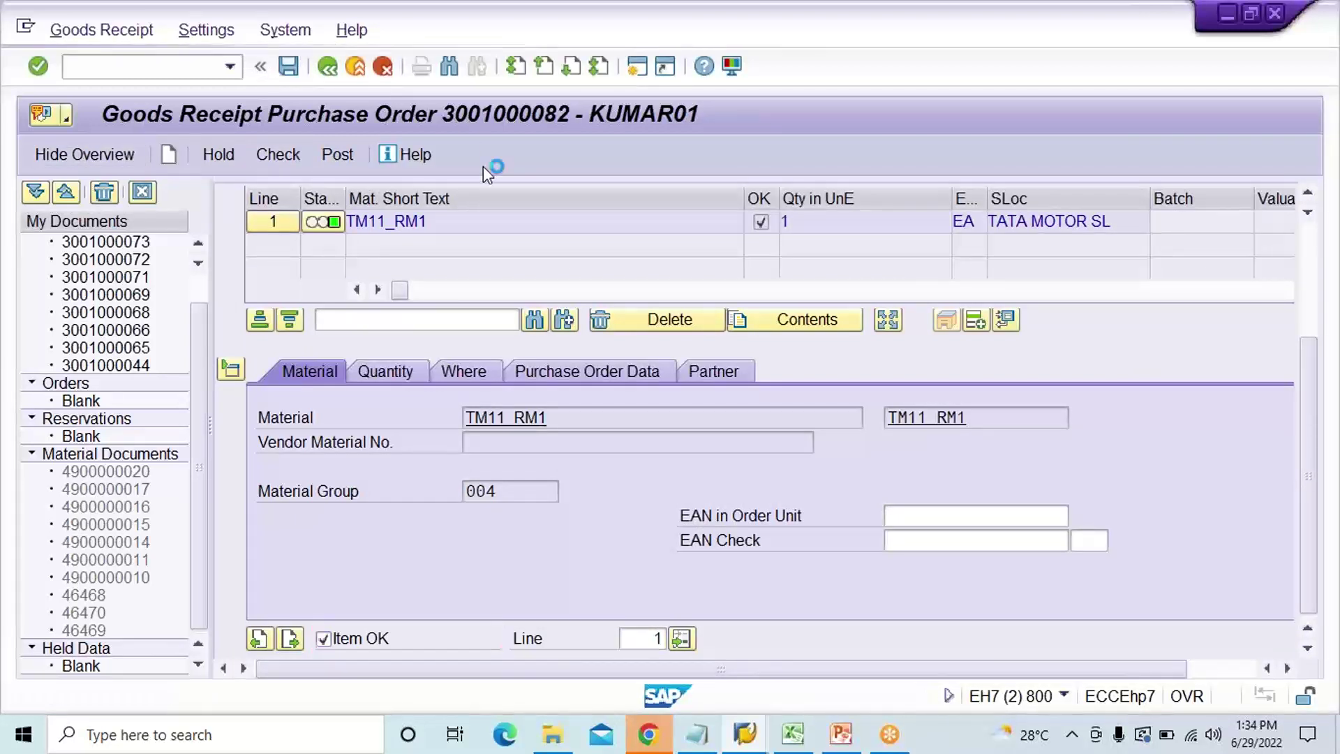